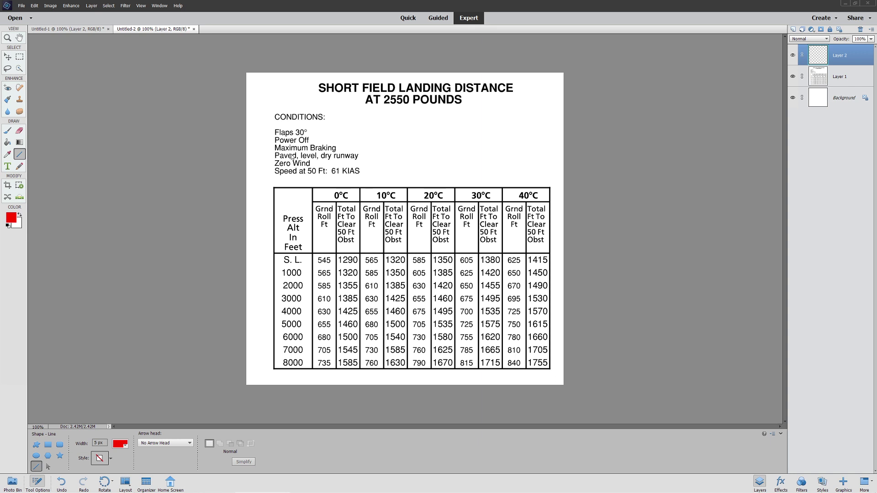
# Mark the 30°C column and the 5000 ft row on the landing table with red lines.
pyautogui.click(69, 29)
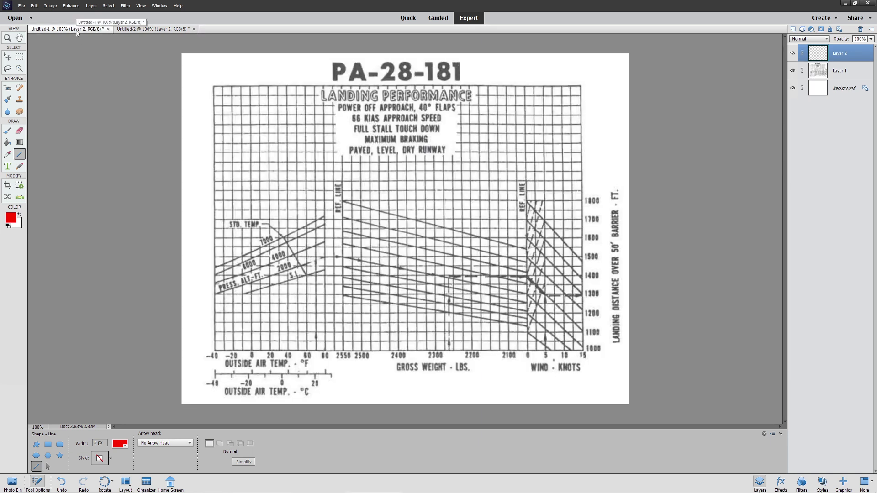
pyautogui.click(143, 29)
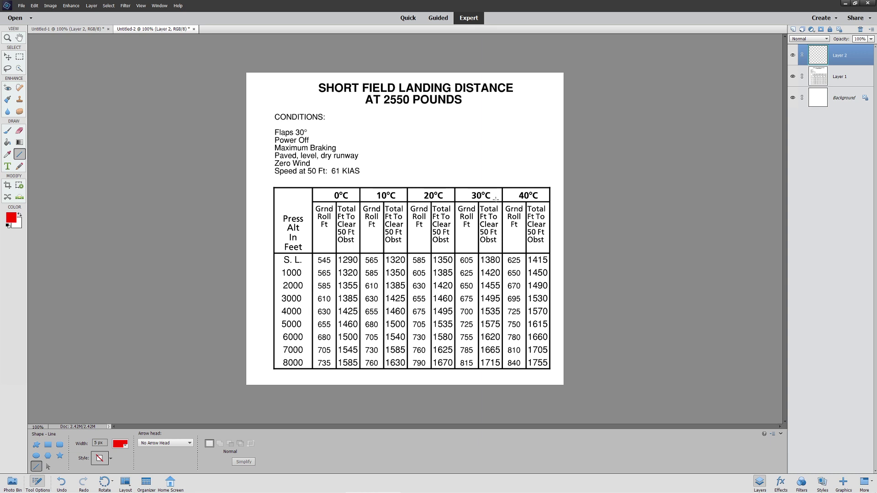
pyautogui.moveTo(477, 157); pyautogui.dragTo(478, 386)
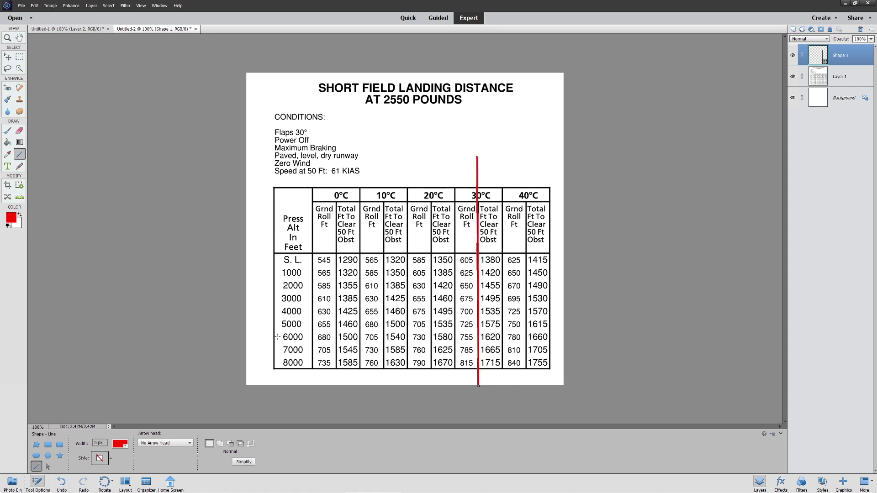
pyautogui.moveTo(259, 331); pyautogui.dragTo(502, 330)
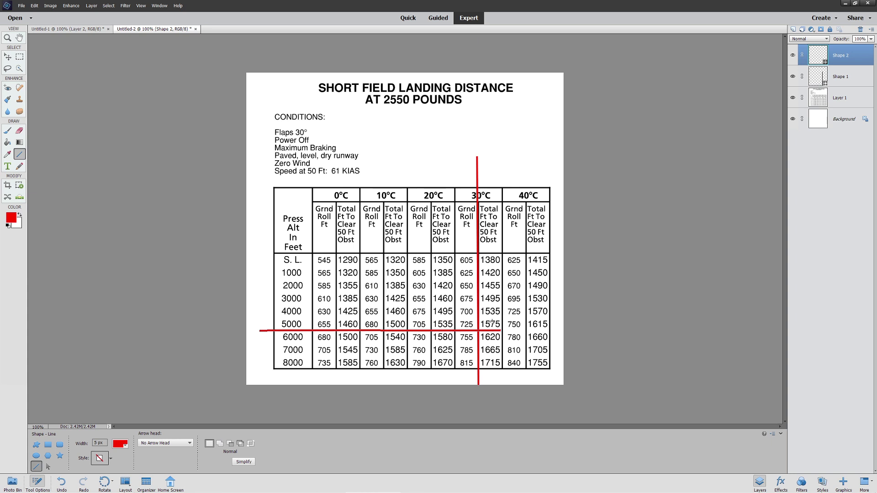
# Add red pointer lines toward the runway conditions text, including Zero Wind.
pyautogui.moveTo(372, 148)
pyautogui.mouseDown()
pyautogui.moveTo(462, 150)
pyautogui.moveTo(460, 125)
pyautogui.moveTo(491, 110)
pyautogui.moveTo(386, 149)
pyautogui.moveTo(396, 146)
pyautogui.mouseUp()
pyautogui.moveTo(460, 158)
pyautogui.mouseDown()
pyautogui.moveTo(460, 168)
pyautogui.moveTo(292, 162)
pyautogui.mouseUp()
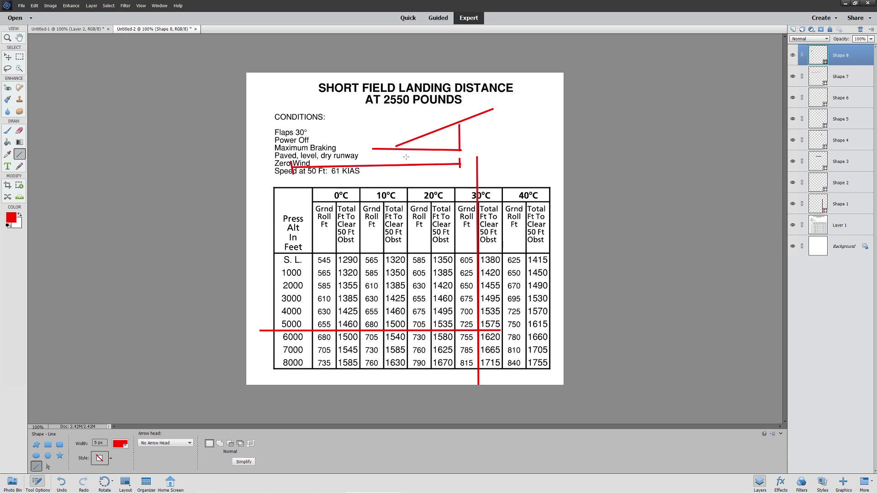
# Draw a red tick and line through Maximum Braking and underline 'Speed at 50 Ft: 61 KIAS'.
pyautogui.moveTo(395, 145)
pyautogui.mouseDown()
pyautogui.moveTo(396, 156)
pyautogui.moveTo(295, 149)
pyautogui.mouseUp()
pyautogui.moveTo(292, 142); pyautogui.dragTo(291, 156)
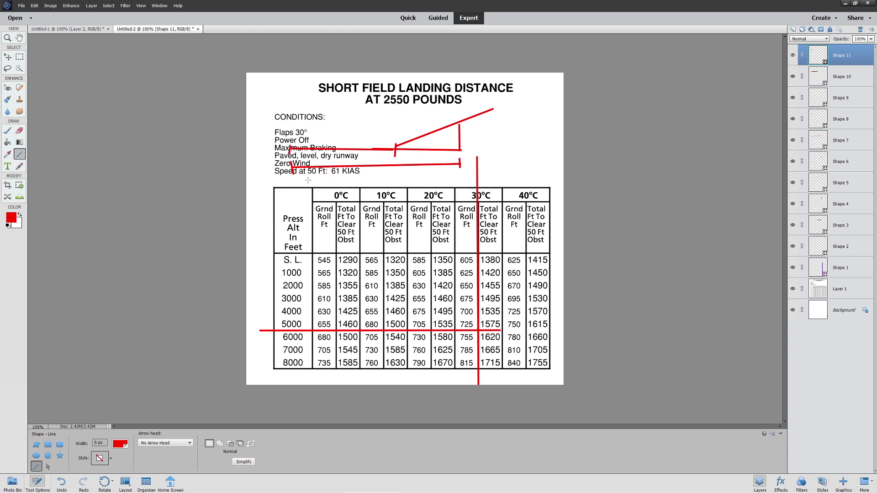
pyautogui.moveTo(309, 181); pyautogui.dragTo(366, 180)
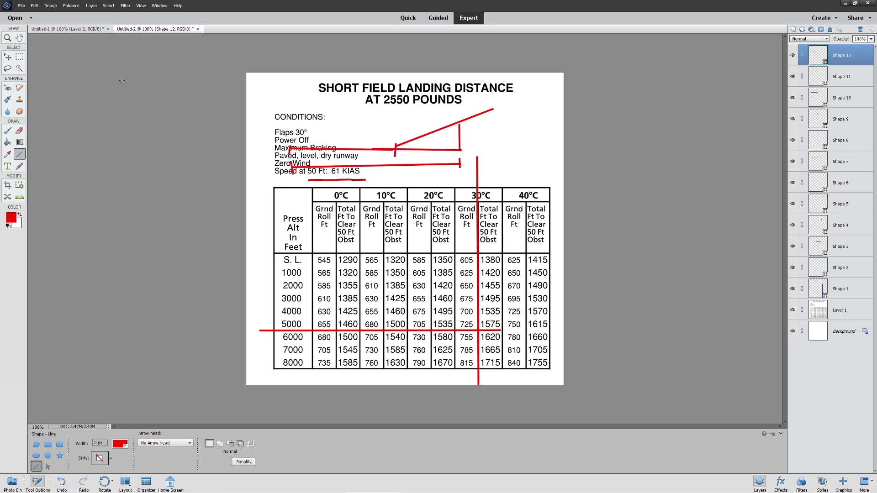
# Switch to the Untitled-1 document with the PA-28-181 landing chart.
pyautogui.click(76, 29)
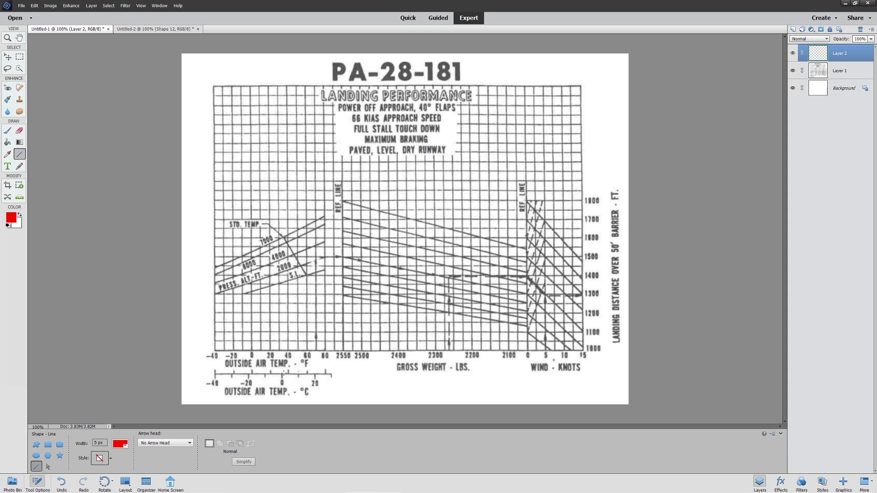
# Trace red lines from 0°C up through altitude and gross weight to the wind reference line.
pyautogui.moveTo(282, 373); pyautogui.dragTo(294, 135)
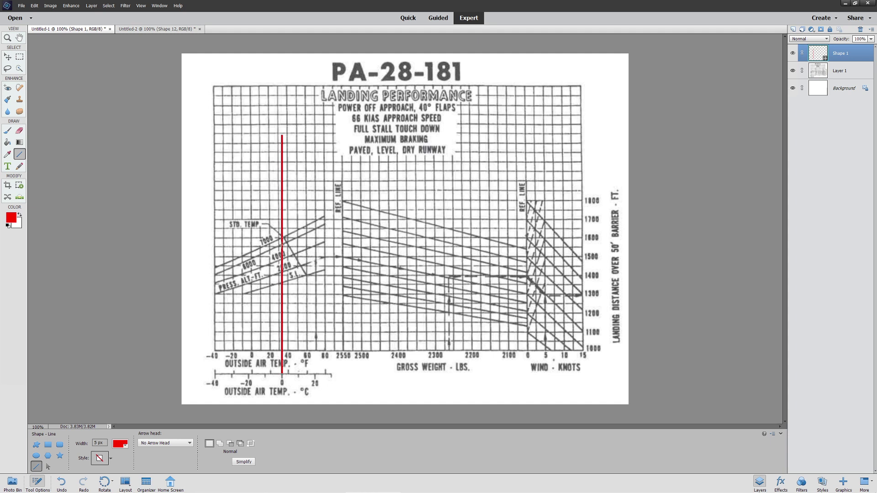
pyautogui.moveTo(281, 243); pyautogui.dragTo(343, 255)
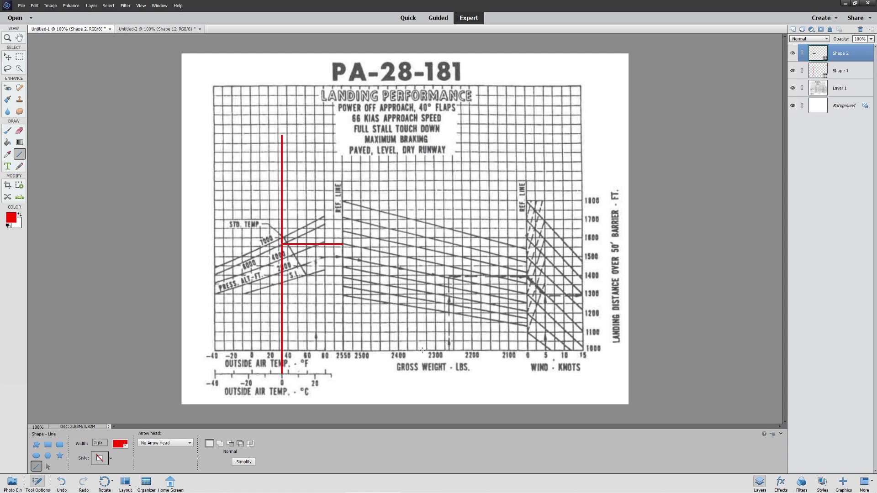
pyautogui.moveTo(423, 352); pyautogui.dragTo(422, 118)
pyautogui.moveTo(343, 245); pyautogui.dragTo(422, 261)
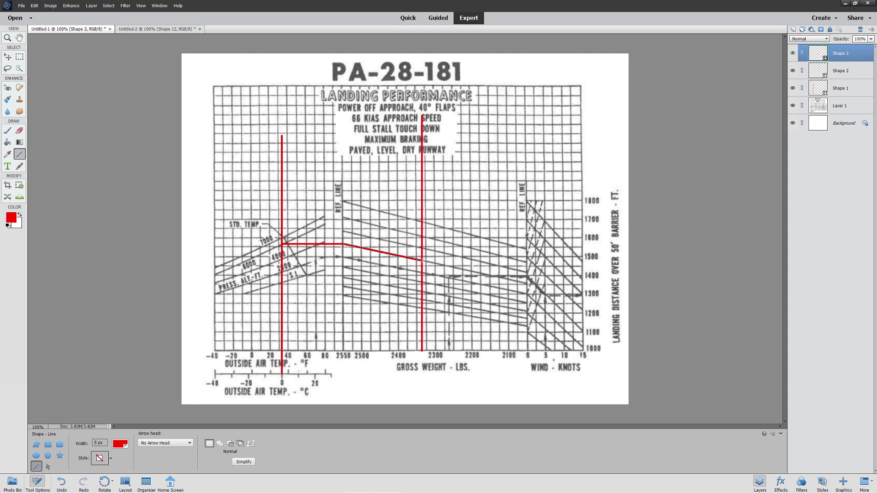
pyautogui.moveTo(422, 261); pyautogui.dragTo(527, 267)
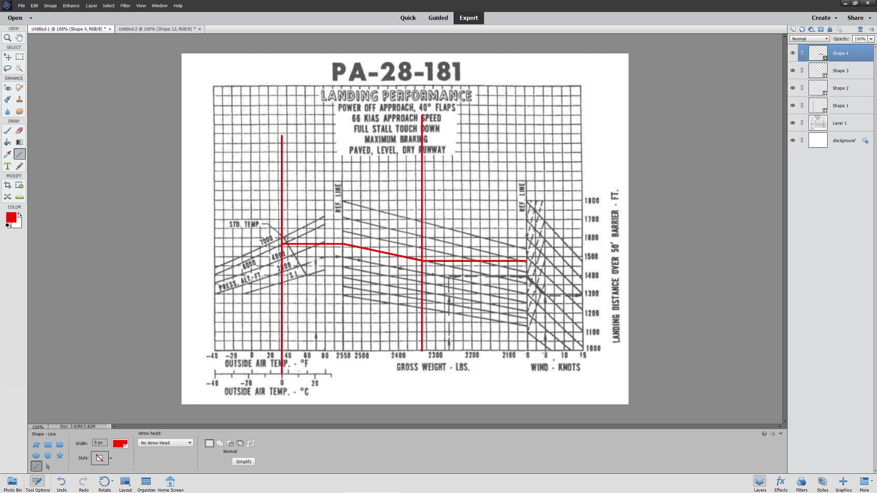
# Extend the red trace through the wind section to about 1400 ft, then return to Untitled-2.
pyautogui.moveTo(546, 351); pyautogui.dragTo(546, 103)
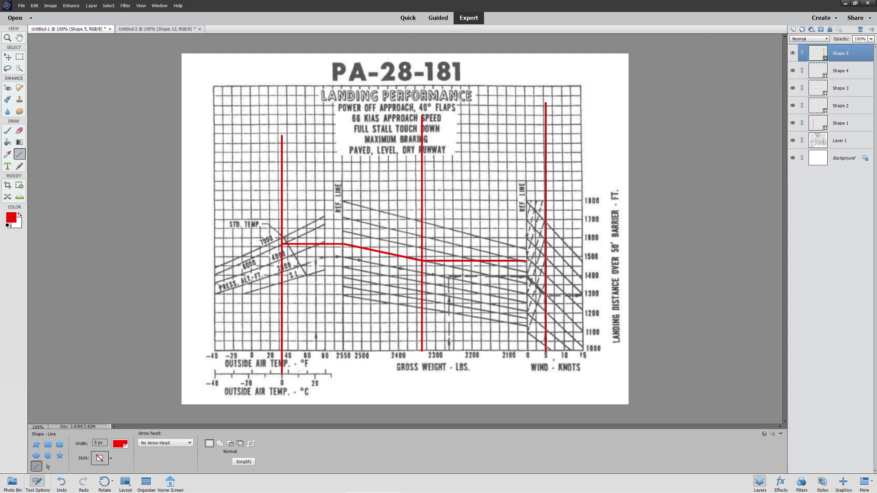
pyautogui.moveTo(526, 262); pyautogui.dragTo(582, 278)
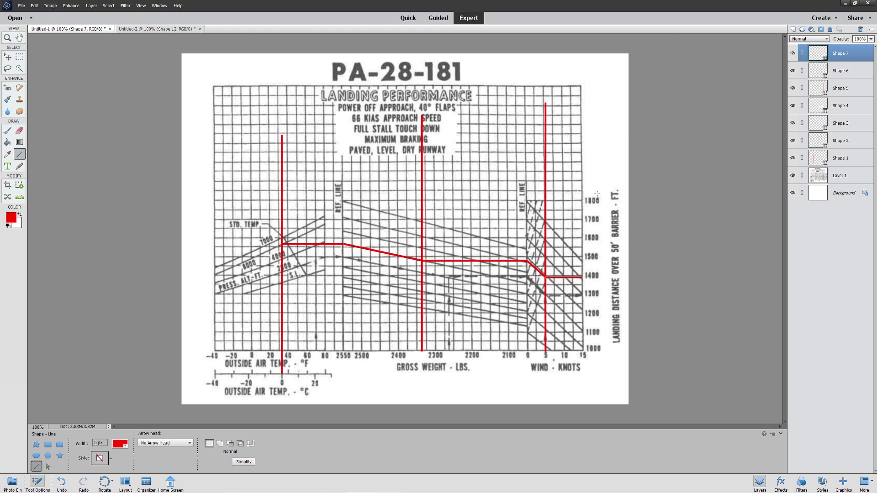
pyautogui.click(144, 27)
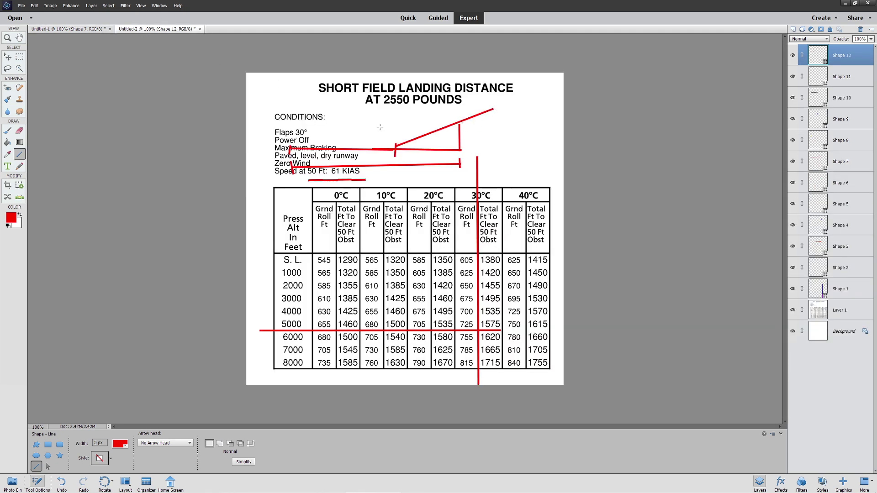
pyautogui.click(69, 29)
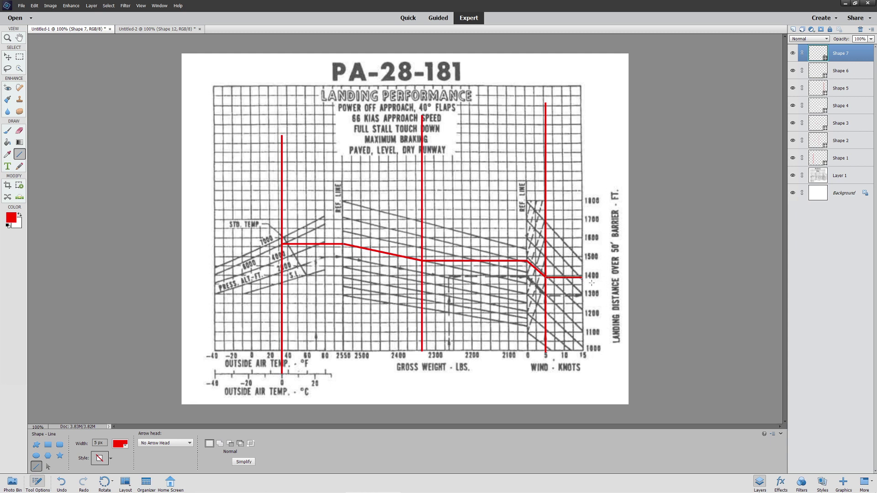
pyautogui.click(153, 29)
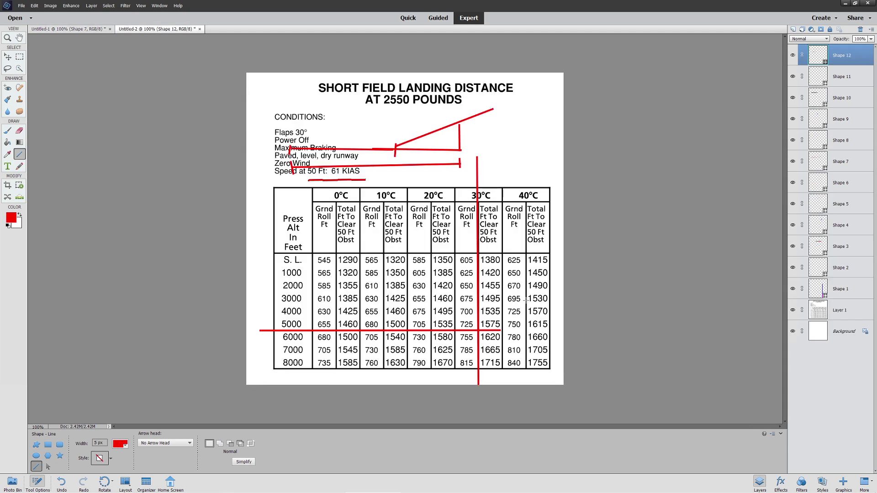
# Add 1415 + 625 in Calculator to get 2,040.
pyautogui.press('XF86Calculator')
pyautogui.write('1415/')
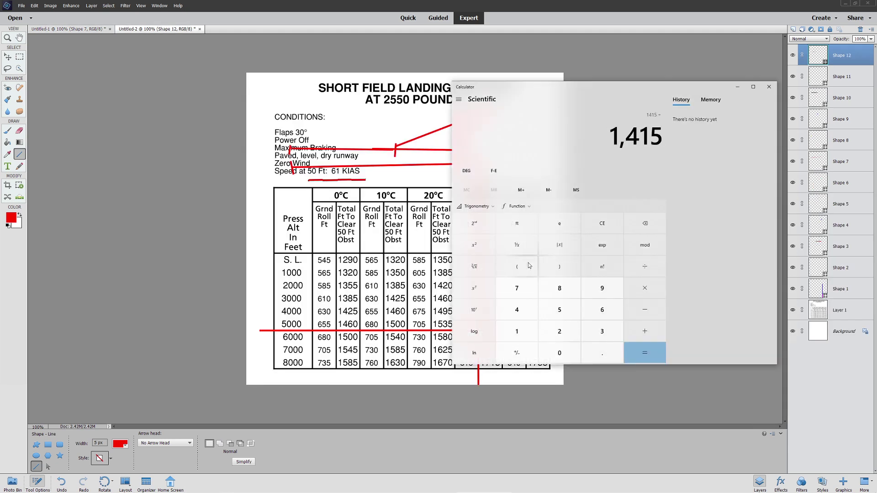
pyautogui.moveTo(578, 84); pyautogui.dragTo(657, 119)
pyautogui.write('+36')
pyautogui.press('BackSpace')
pyautogui.press('BackSpace')
pyautogui.write('625')
pyautogui.press('Return')
# Clear the result and divide 1415 by 625 to get 2.264.
pyautogui.press('Escape')
pyautogui.write('141')
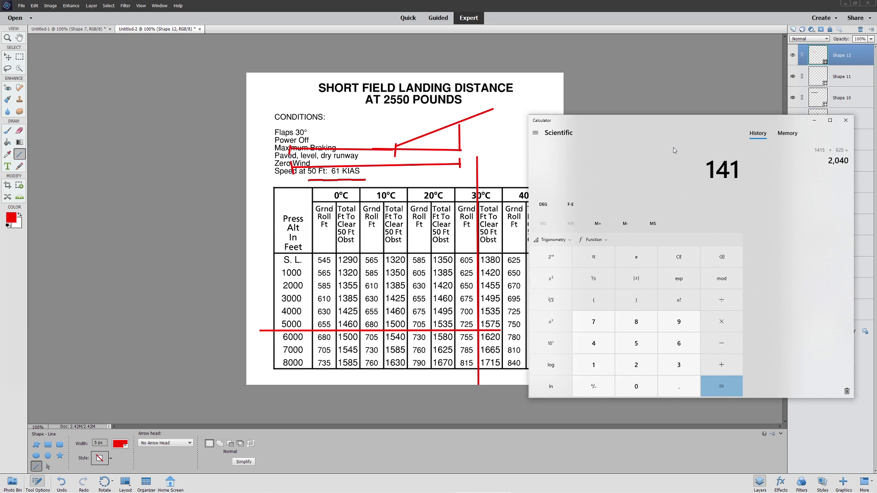
pyautogui.write('5/625')
pyautogui.press('Return')
pyautogui.moveTo(684, 123); pyautogui.dragTo(531, 130)
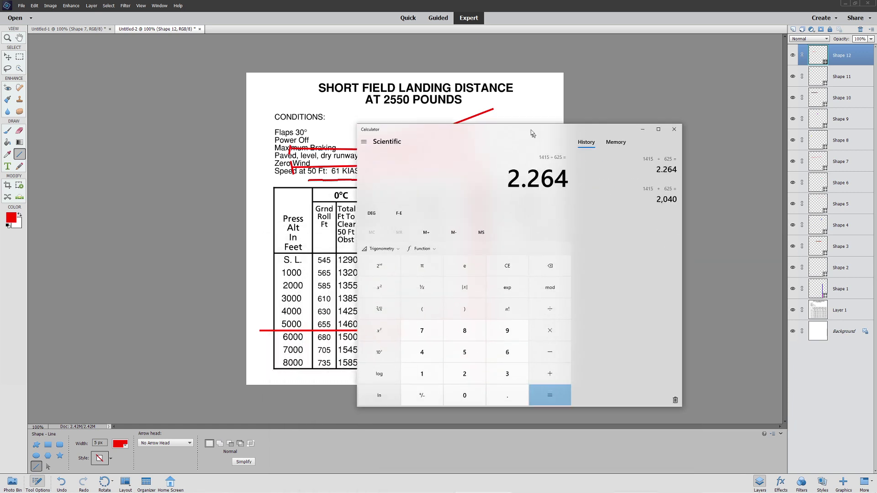
# Switch back to the Untitled-1 document with the annotated PA-28-181 chart.
pyautogui.click(68, 29)
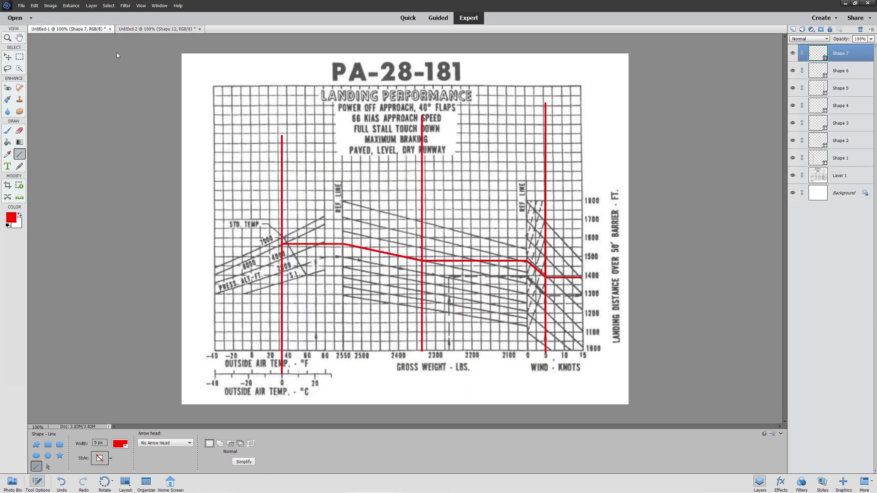